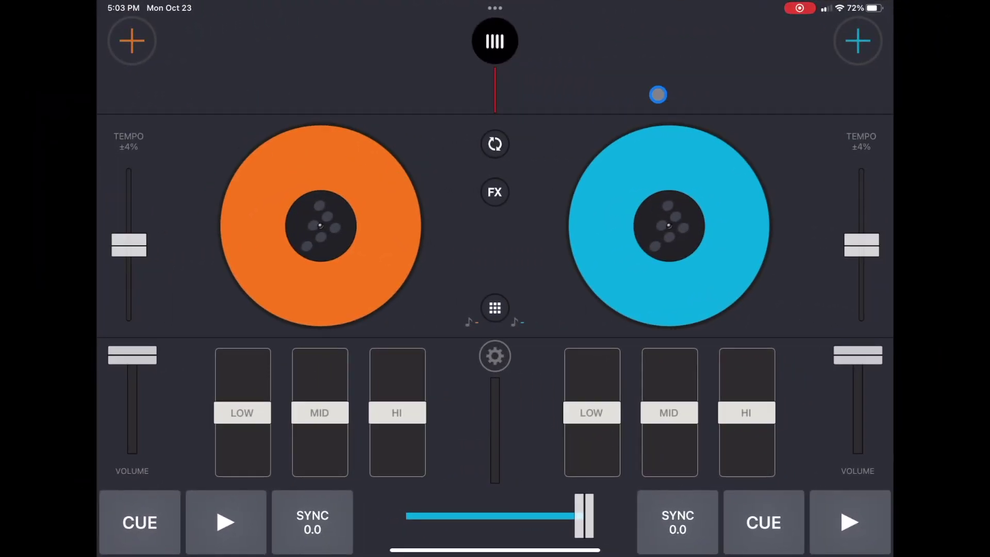
Open Cross DJ's music library, then swipe home to leave the app
click(857, 41)
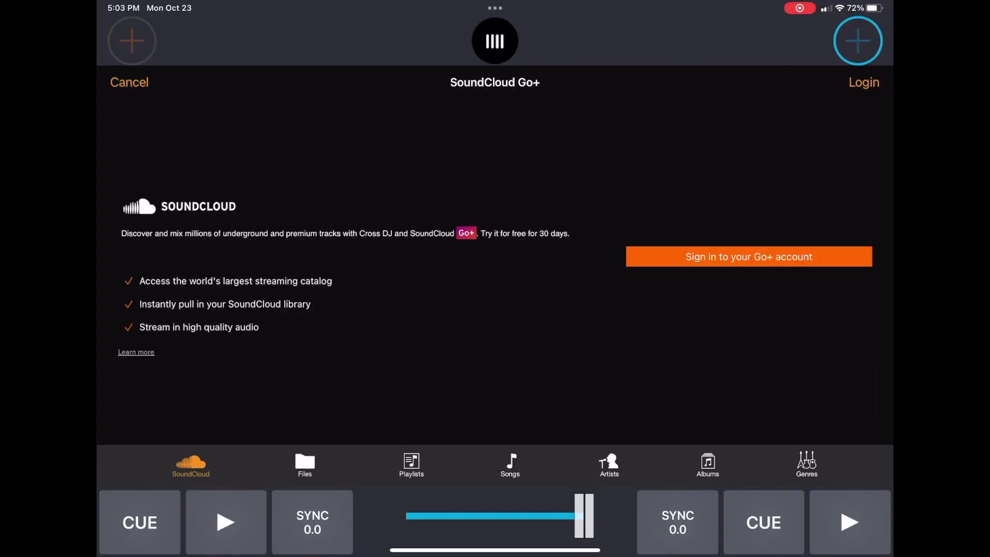
drag(495, 551, 494, 310)
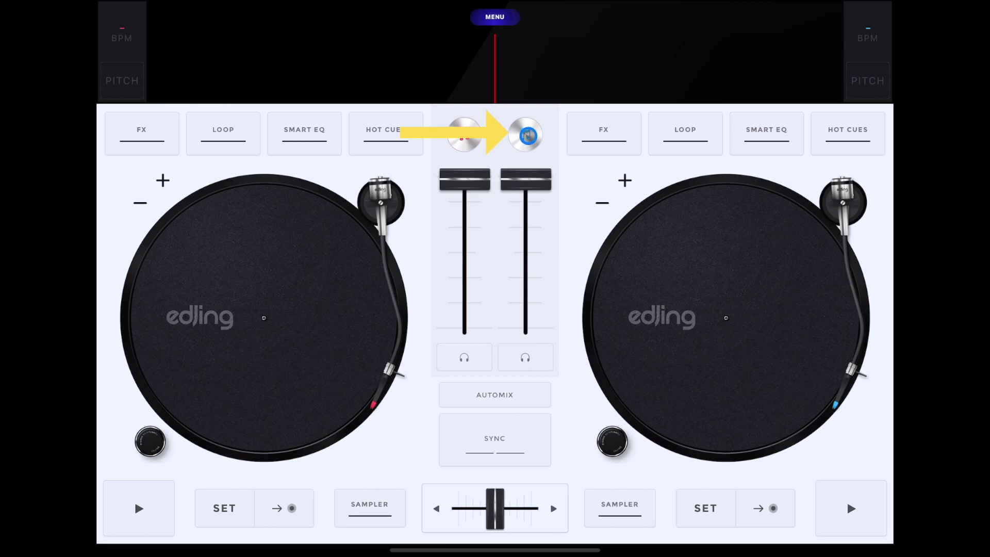
click(527, 136)
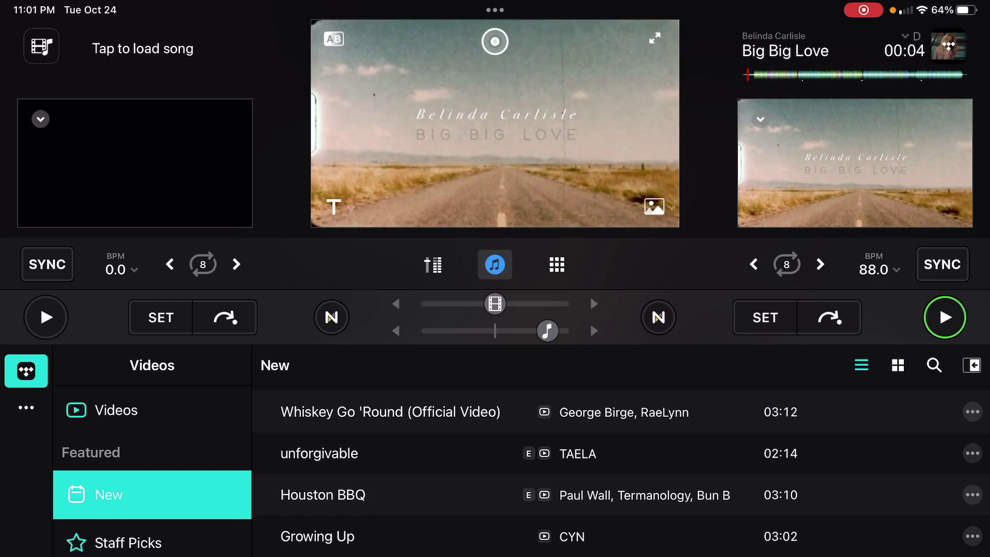
drag(548, 330, 495, 330)
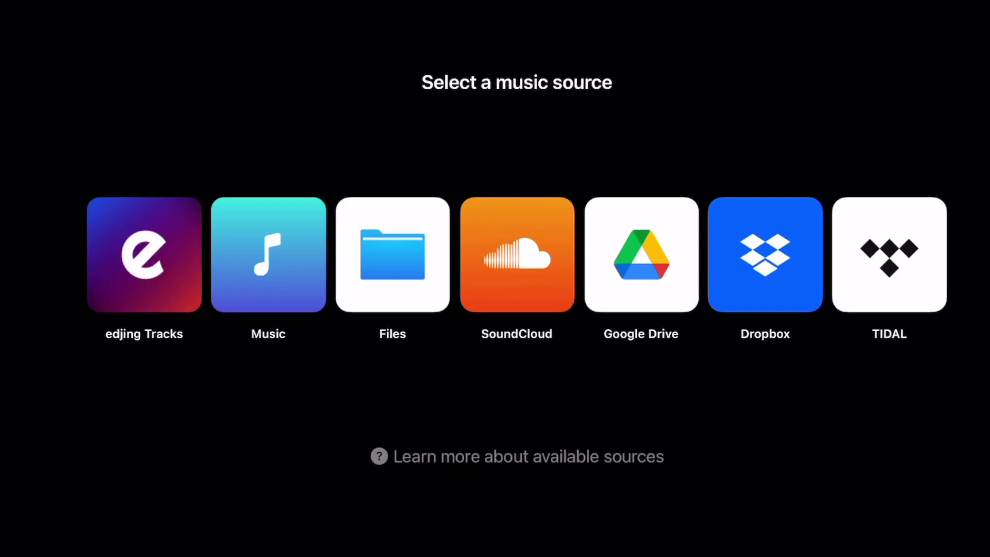
click(889, 254)
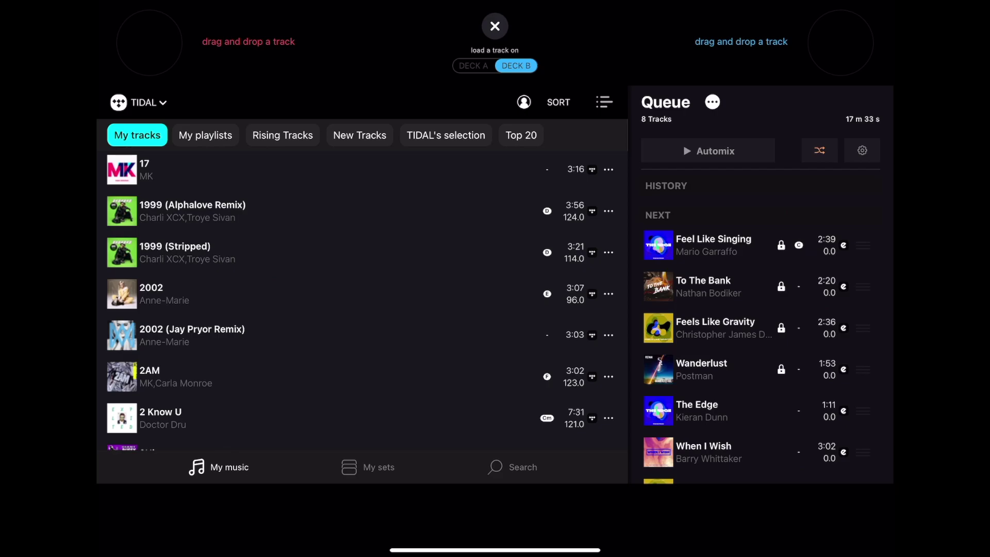
click(495, 26)
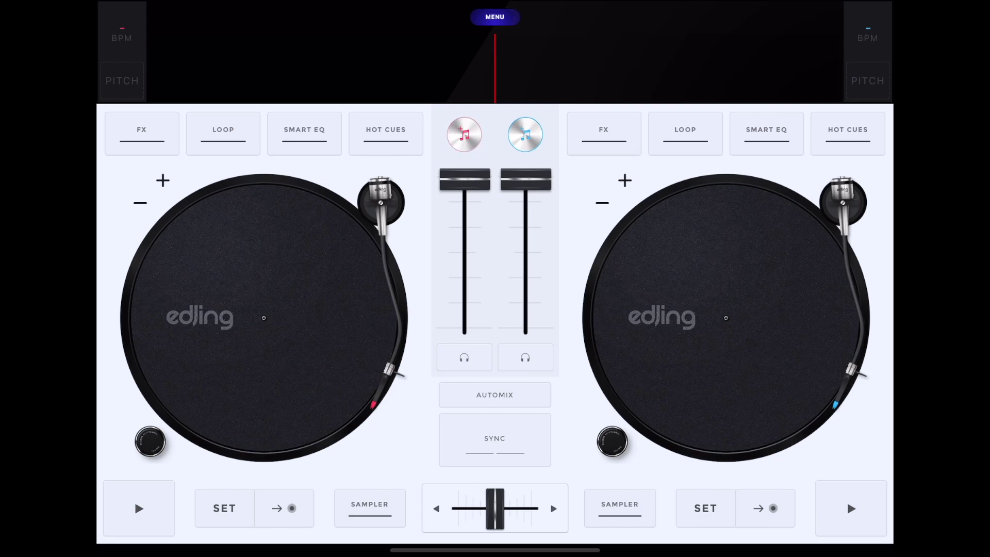
Launch Cross DJ from the Music folder and toggle its effect pads and sample pads on and off
drag(495, 550, 495, 309)
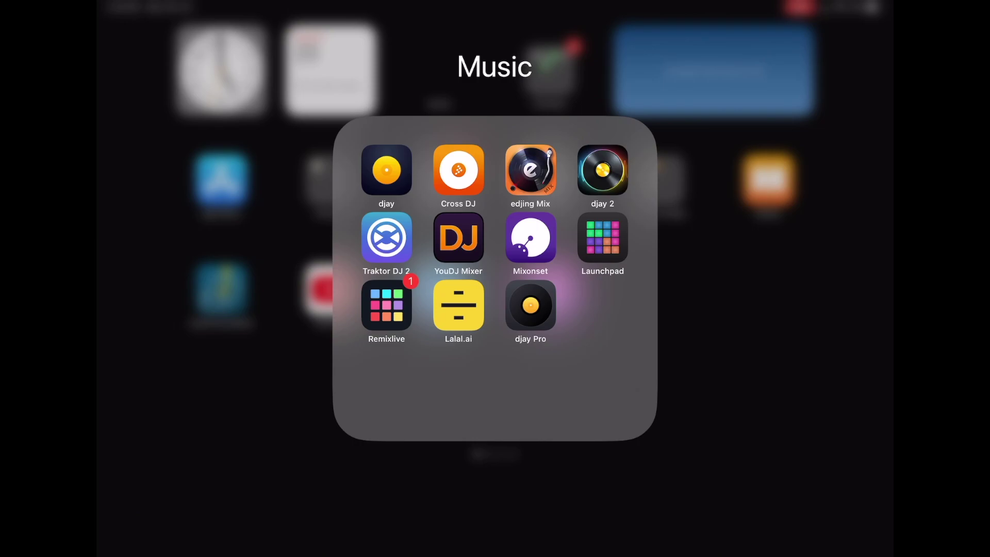
click(458, 170)
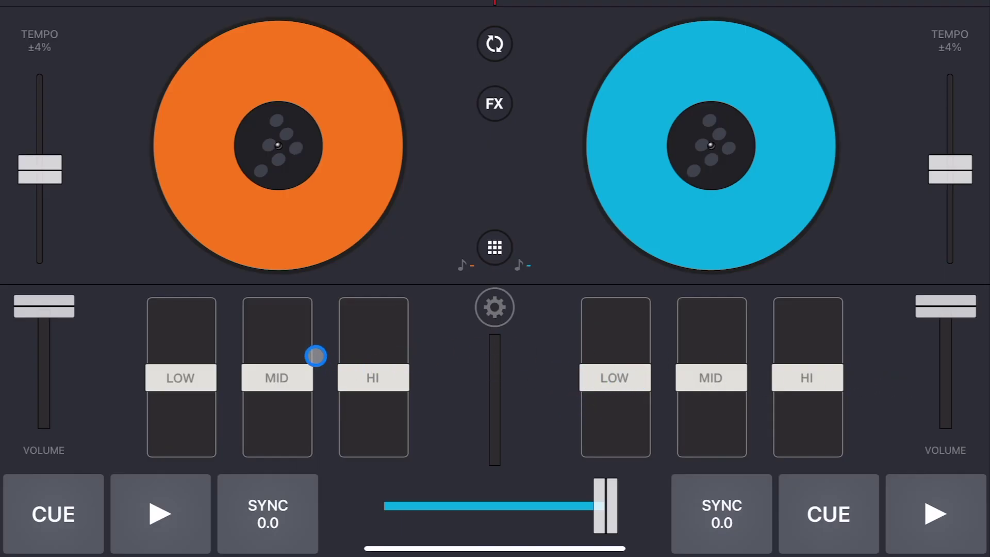
click(493, 105)
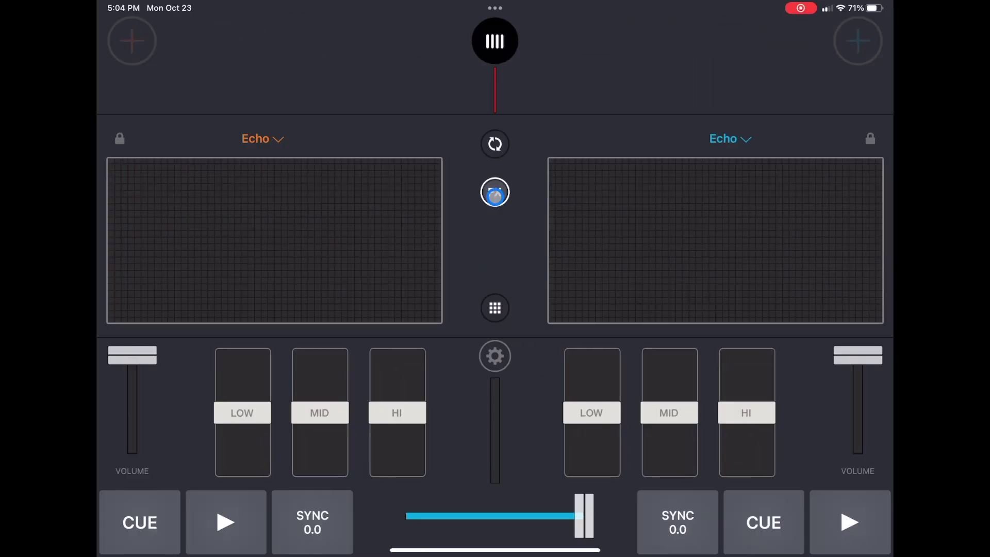
click(494, 193)
click(496, 310)
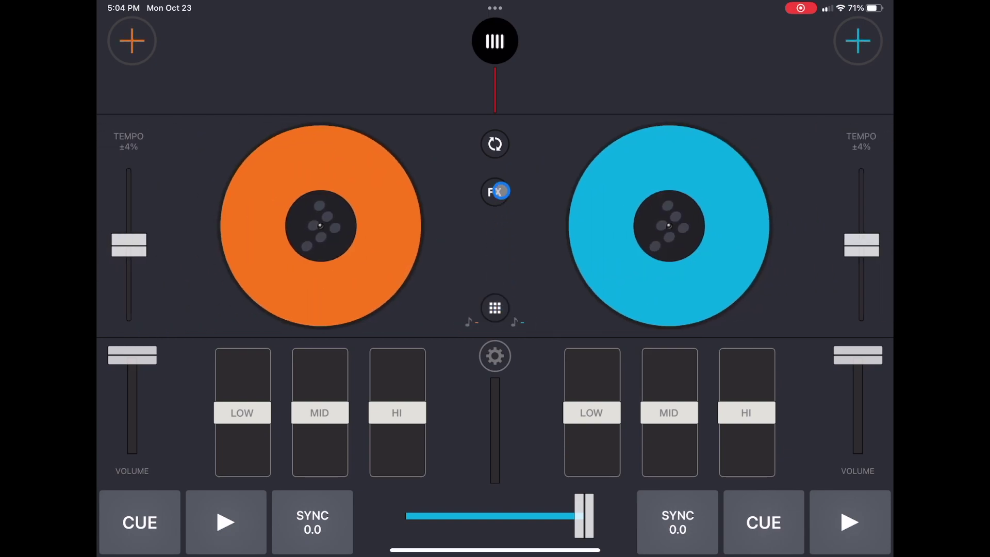
click(495, 143)
Open the master and gain settings, peek at the features store, close both and bring up the app switcher
click(490, 355)
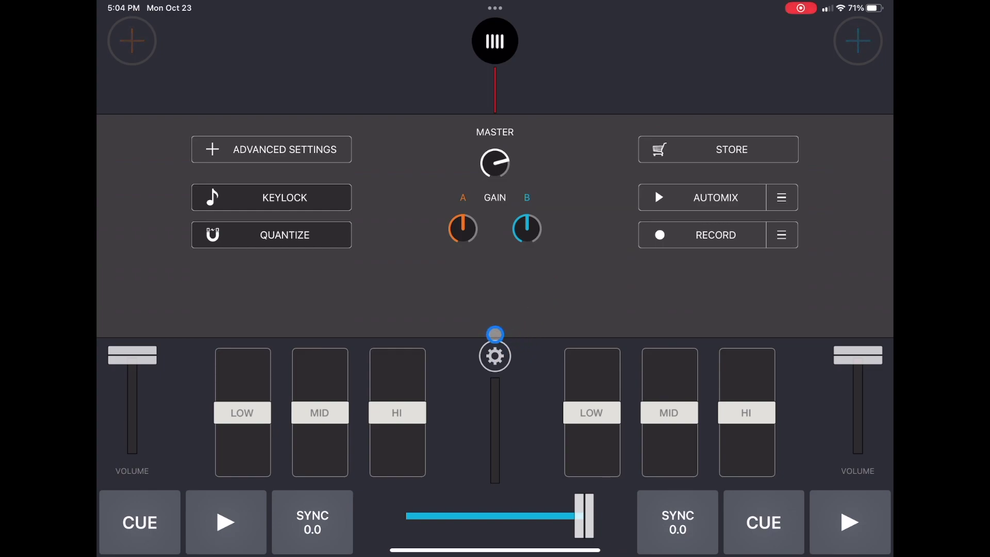
click(495, 353)
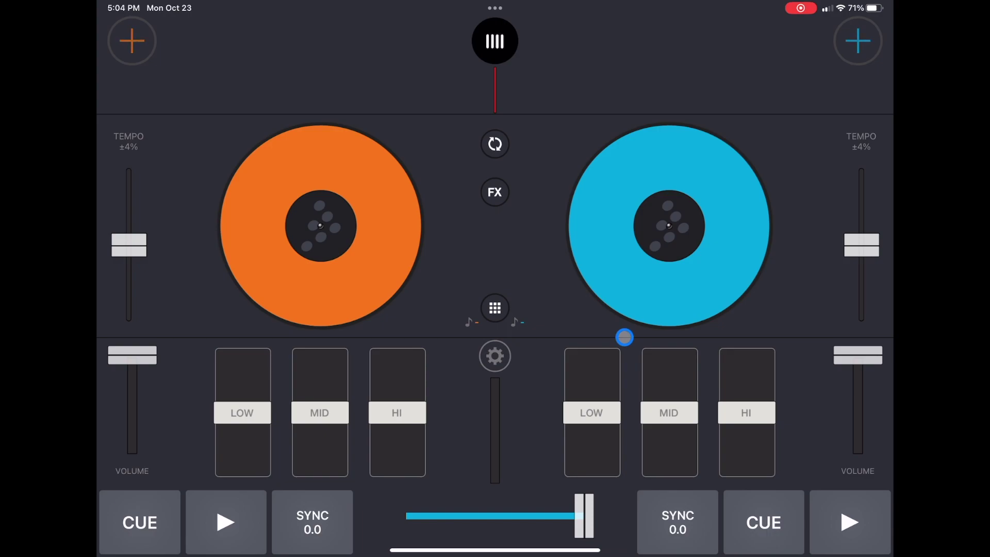
click(495, 355)
click(718, 149)
click(656, 97)
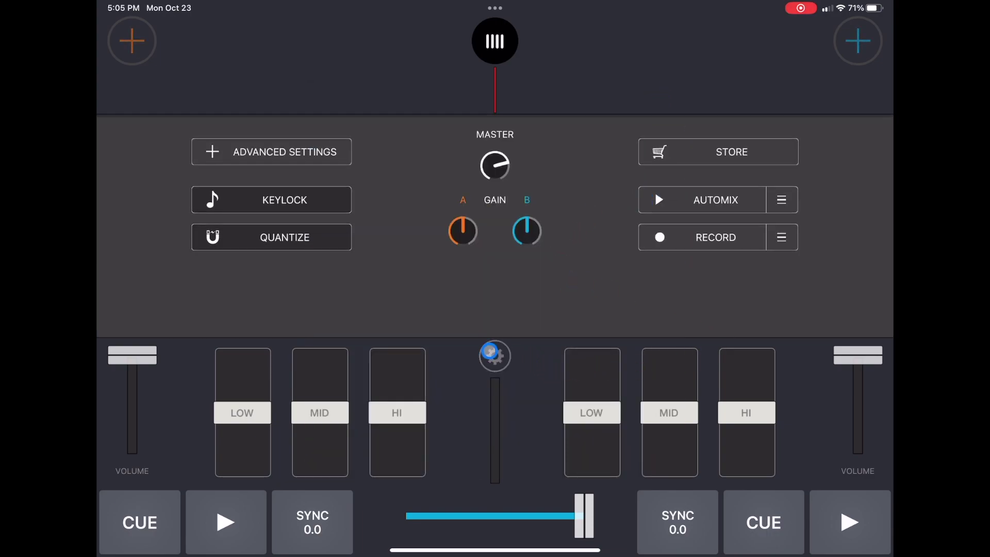
click(493, 354)
drag(495, 551, 495, 349)
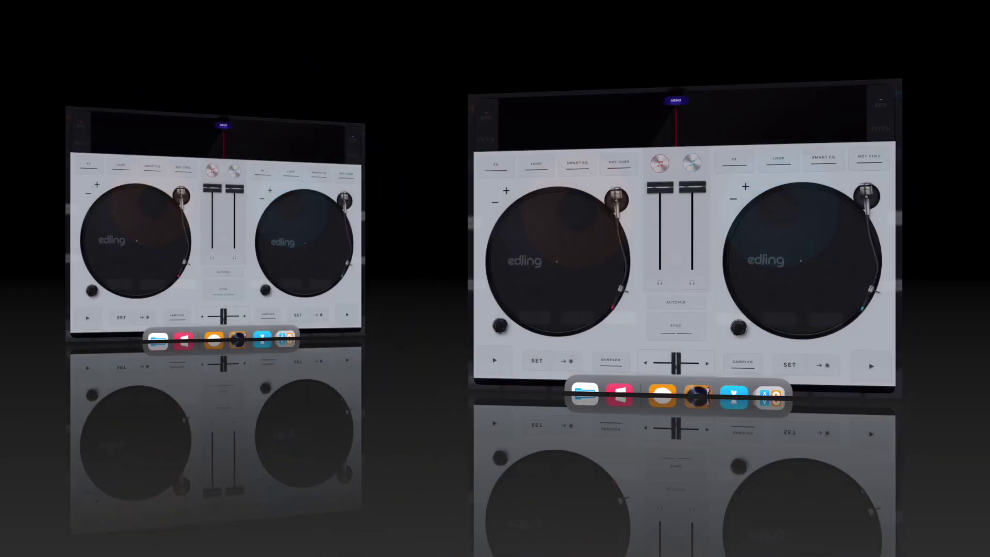
Switch to edjing Mix and browse platter skins from the Skins menu
click(680, 255)
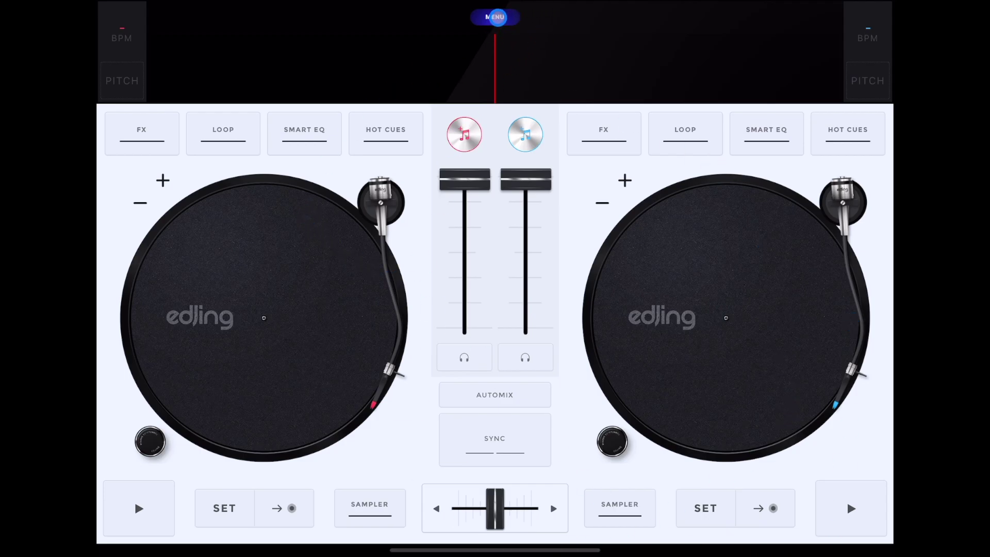
click(497, 18)
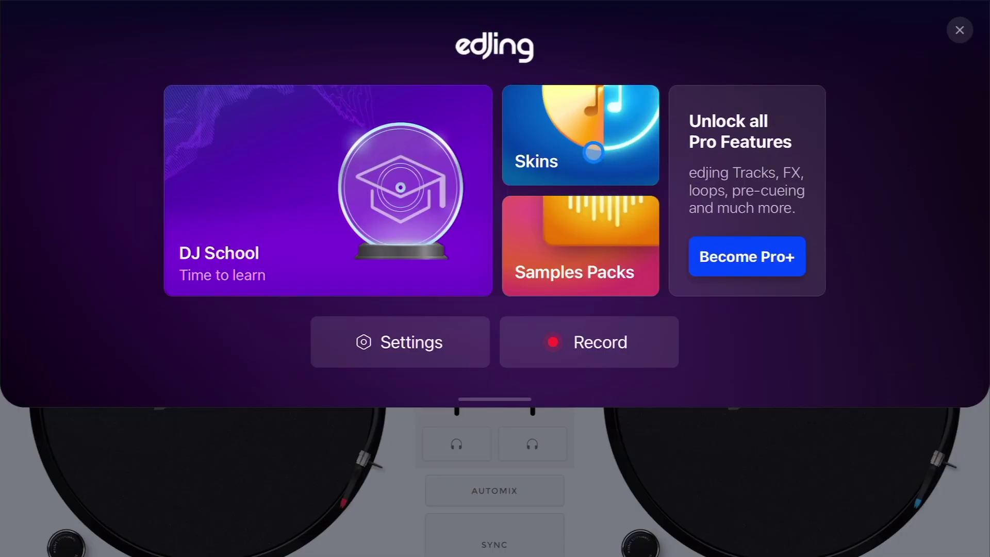
click(593, 153)
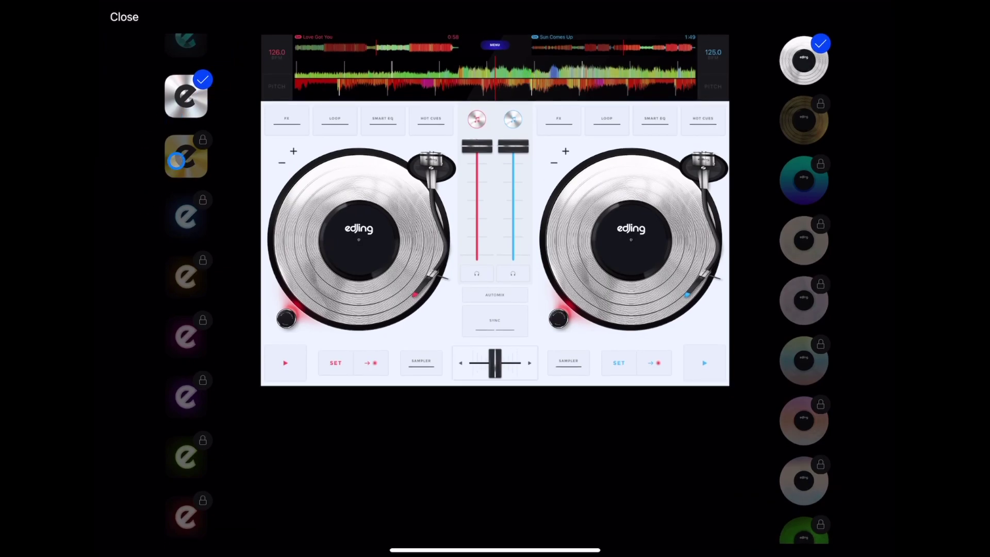
scroll(232, 107, up, 3)
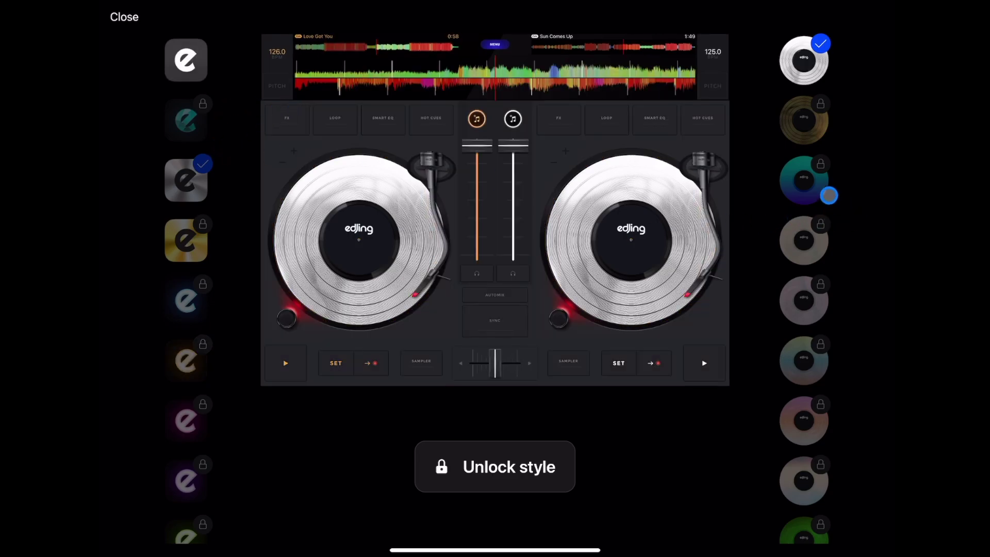
mouse_move(818, 62)
mouse_down()
mouse_move(806, 410)
mouse_move(790, 62)
mouse_up()
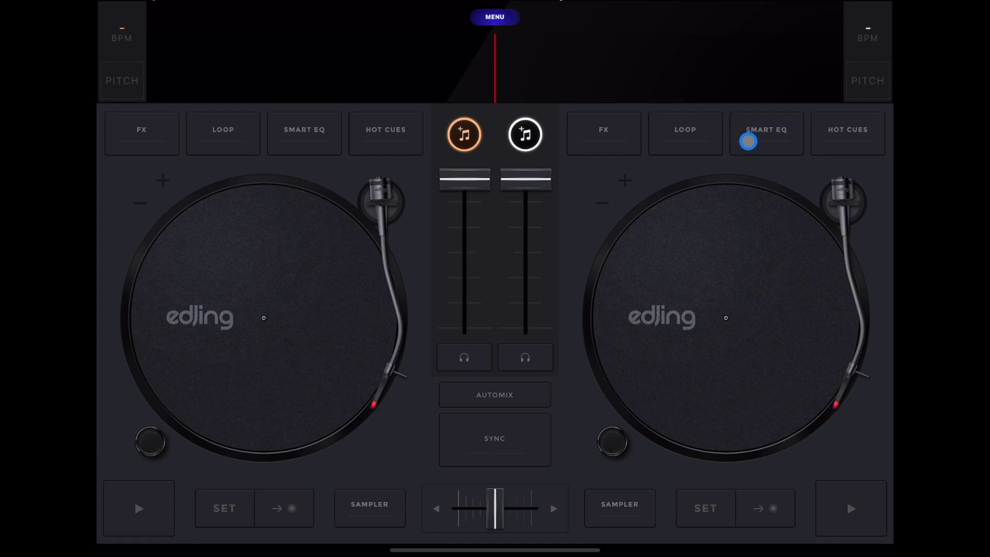
Show the right deck's smart EQ with Drums, Vocals and Instru, then the effect pads
click(760, 126)
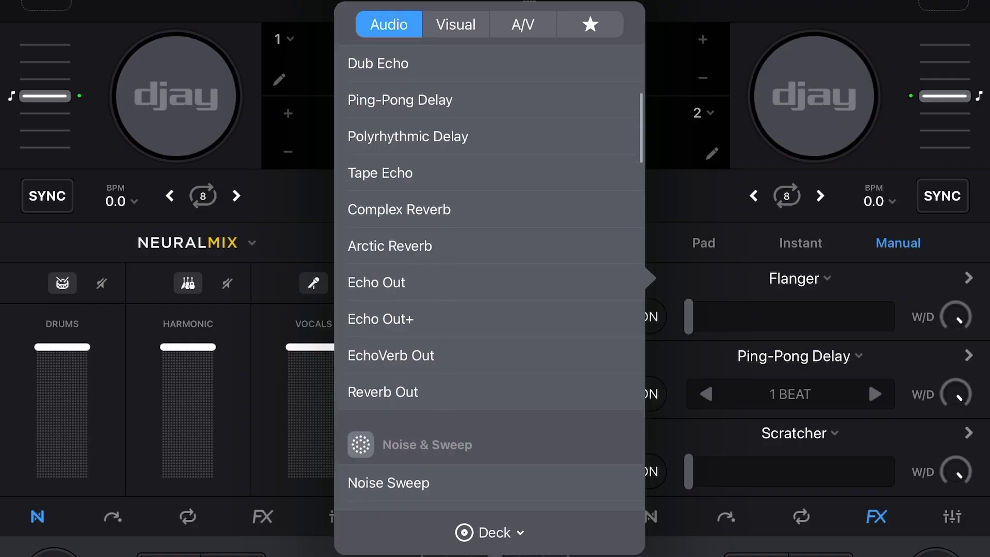
scroll(488, 278, down, 5)
scroll(489, 279, down, 5)
scroll(489, 278, down, 5)
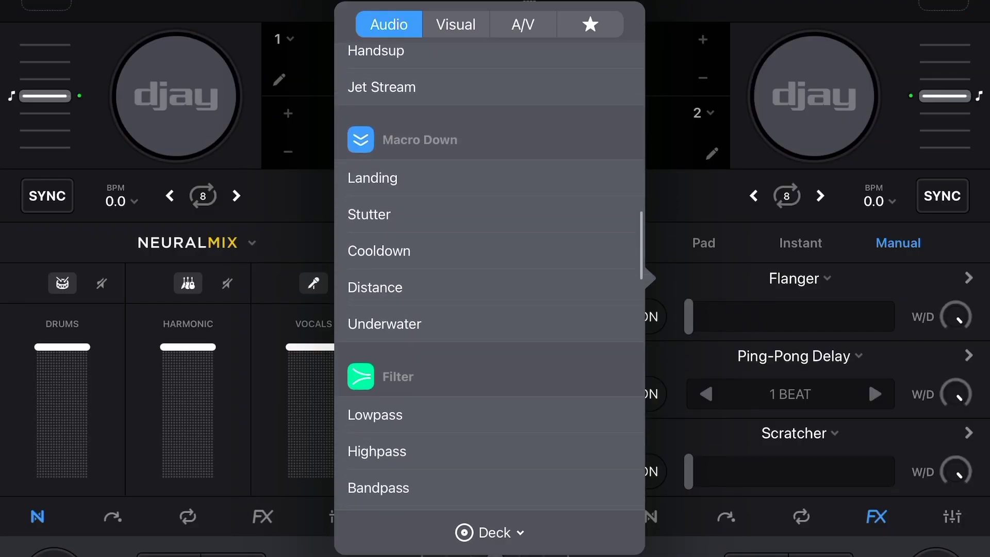
scroll(488, 278, down, 5)
scroll(490, 279, down, 5)
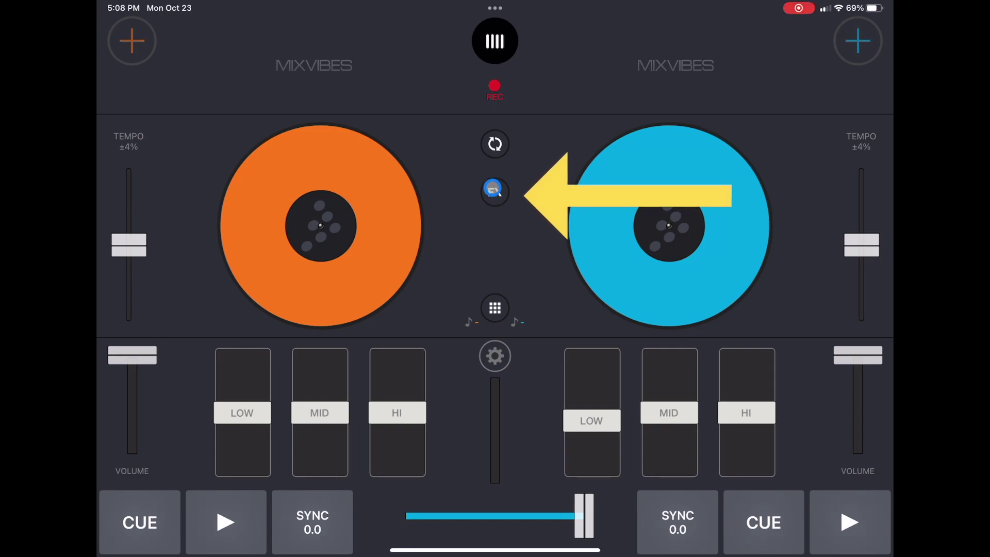
click(495, 192)
View the right deck's effects list, nudge its low EQ up slightly, then switch over to Cross DJ
click(723, 140)
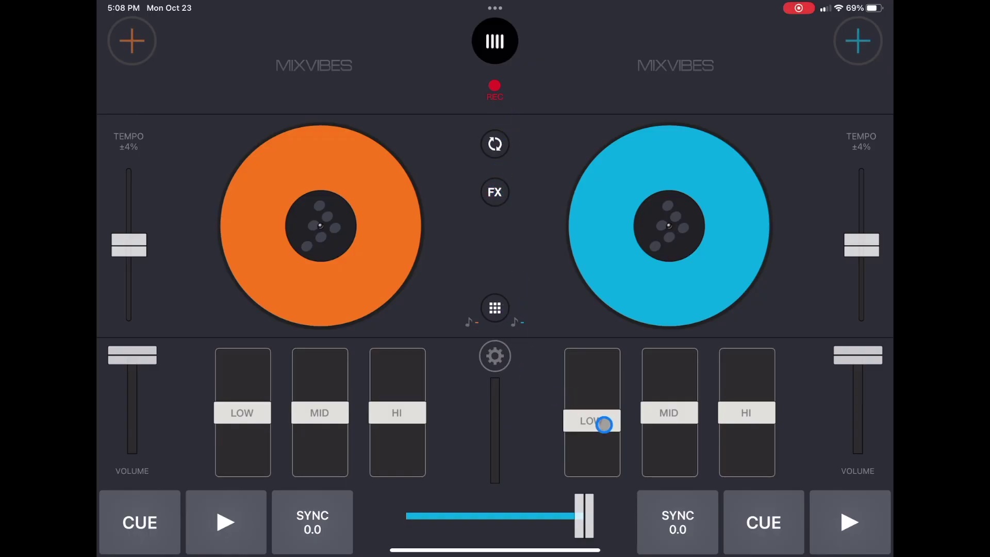
drag(603, 423, 602, 417)
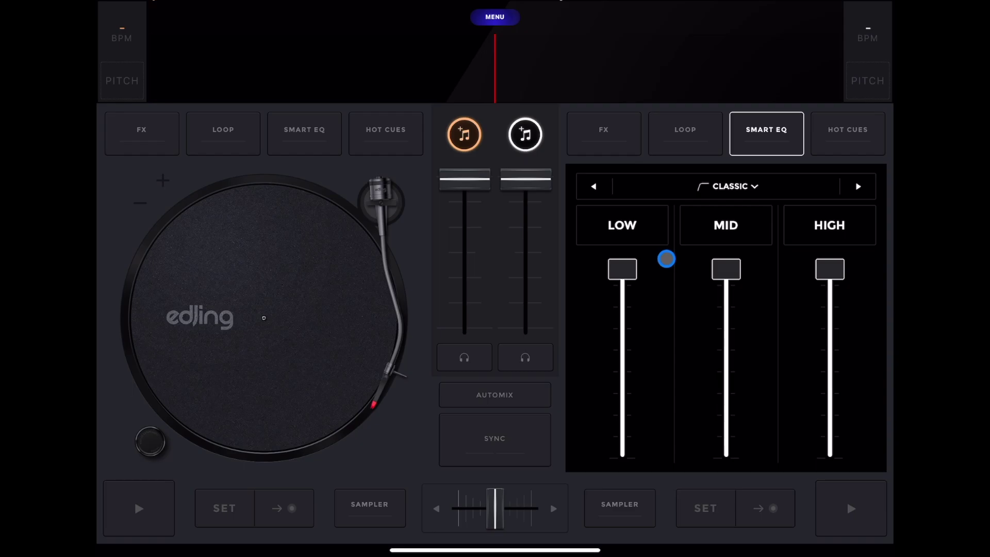
key(super+Tab)
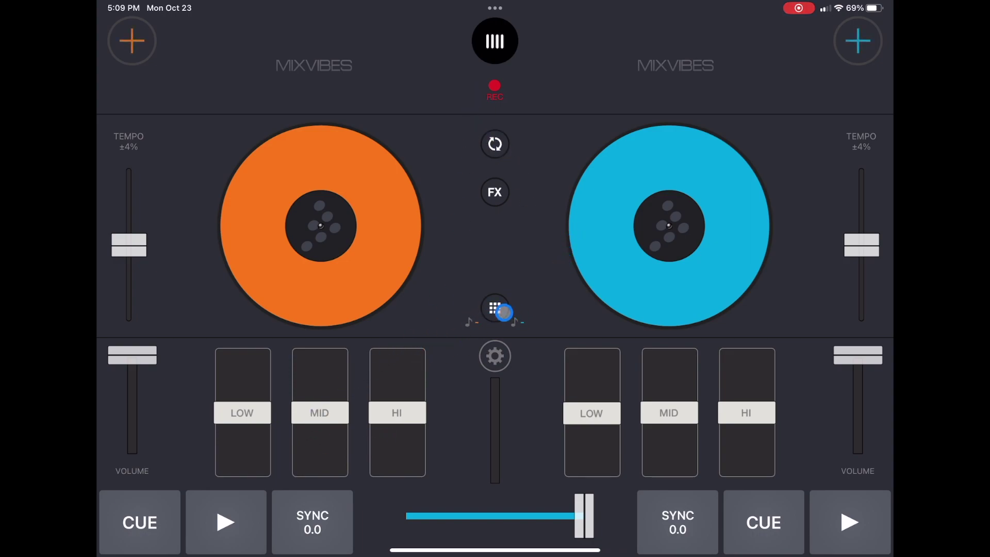
Play Horn, load the Scratch, Dancefloor and Space banks, play Game Over, then return to turntables
click(495, 307)
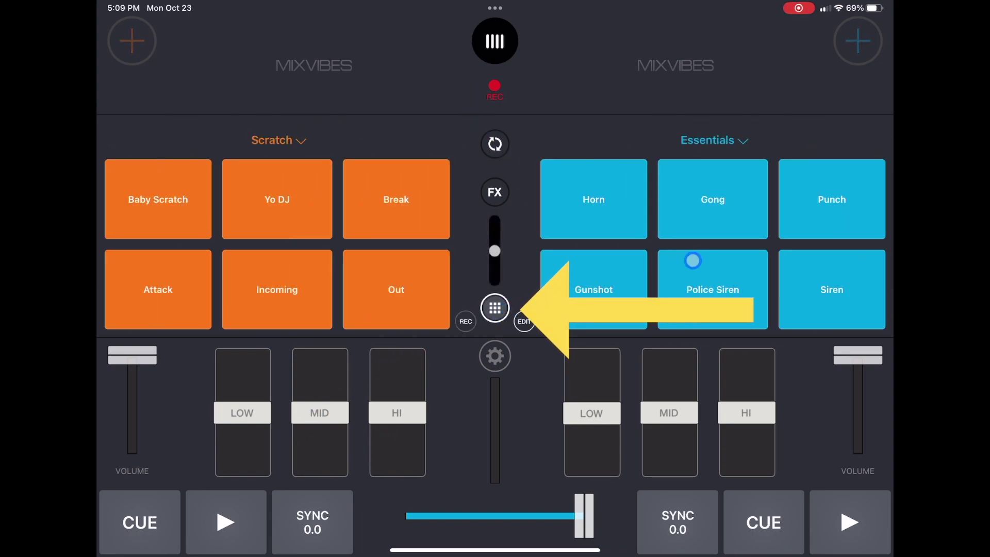
click(621, 215)
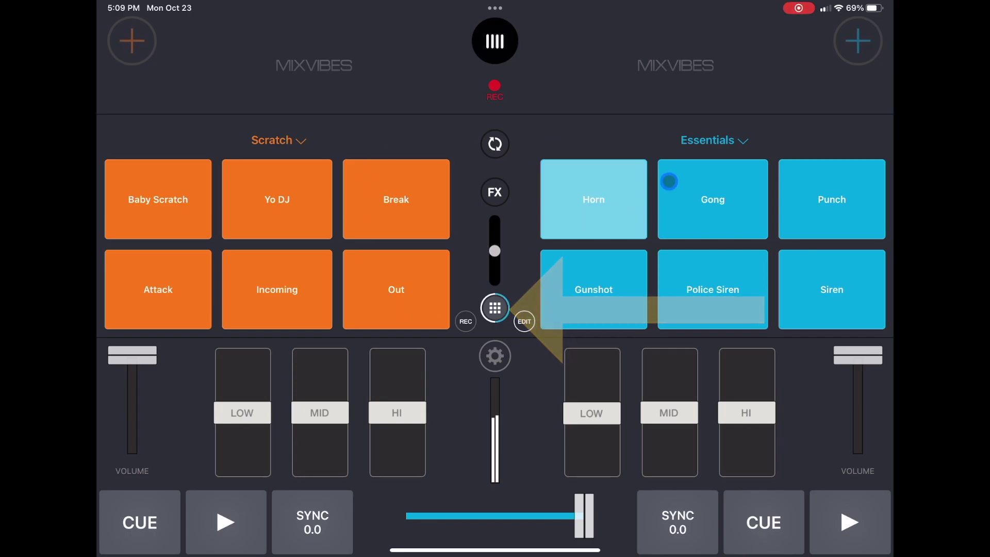
click(723, 144)
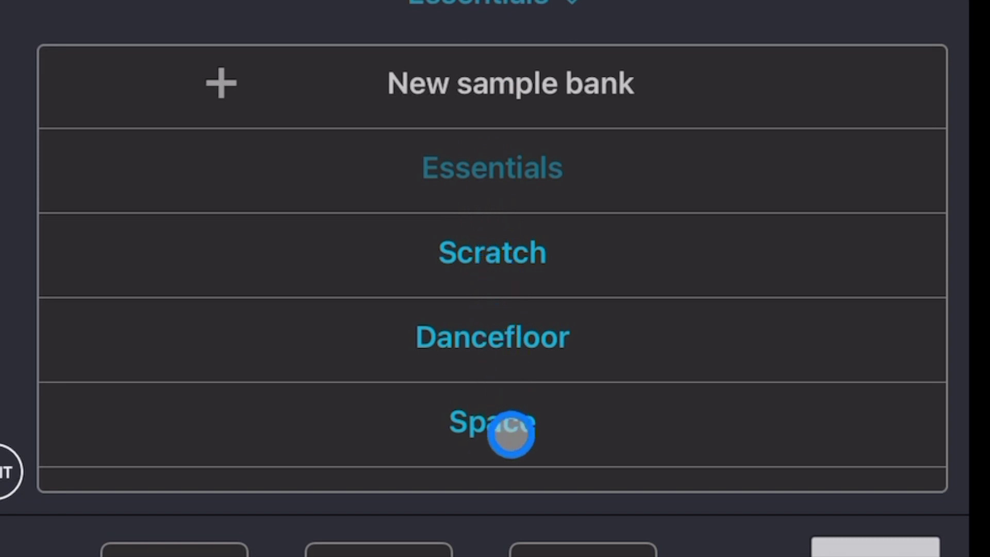
click(510, 255)
click(486, 11)
click(487, 335)
click(718, 141)
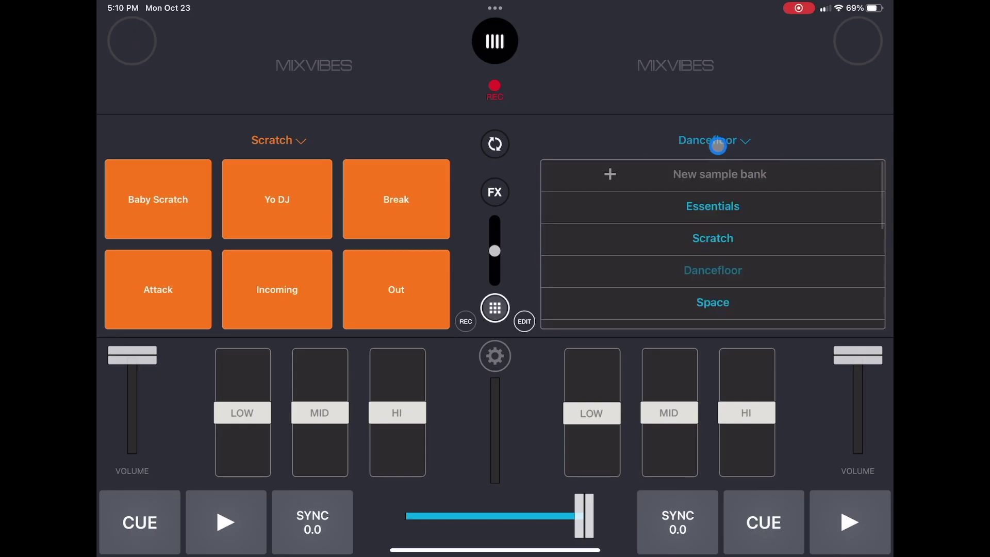
click(732, 307)
click(629, 170)
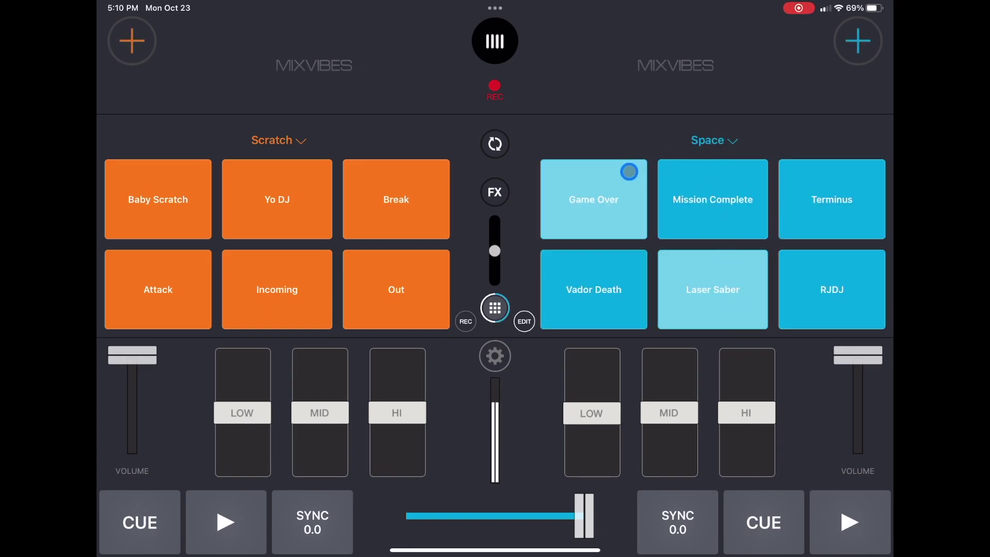
click(495, 309)
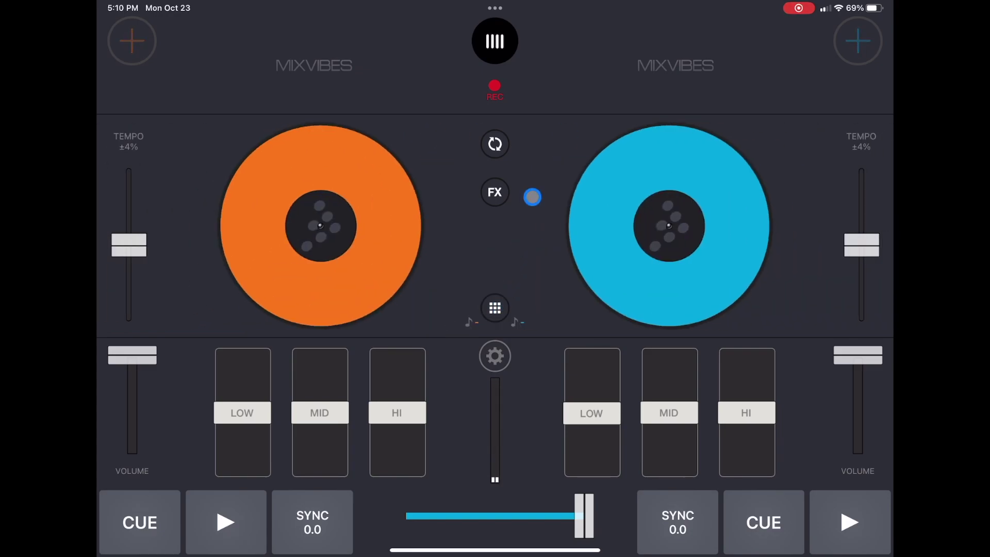
Leave Cross DJ and open edjing Mix from the Dock
drag(495, 550, 495, 348)
click(533, 497)
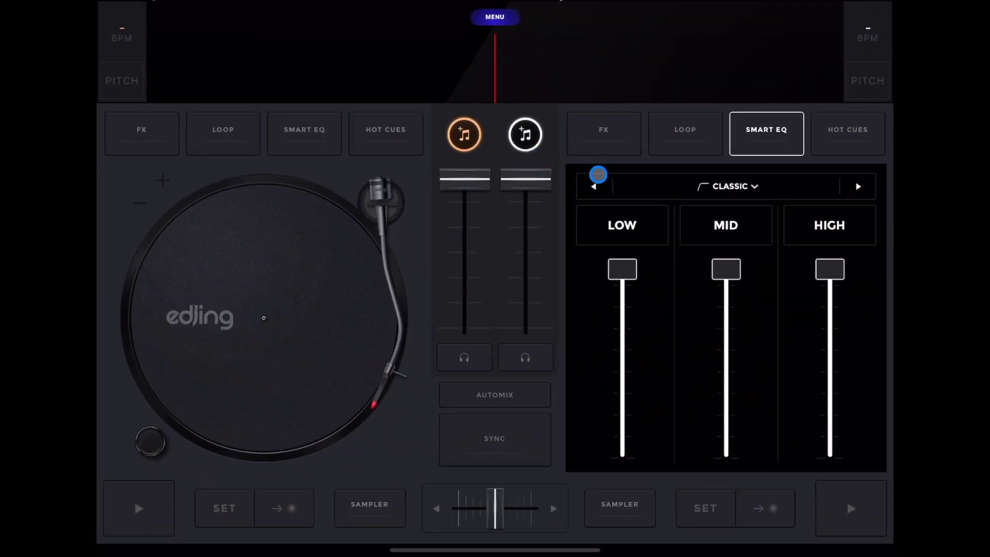
Open the right deck's sampler and its extra sample pack store, then restore the turntable
click(619, 506)
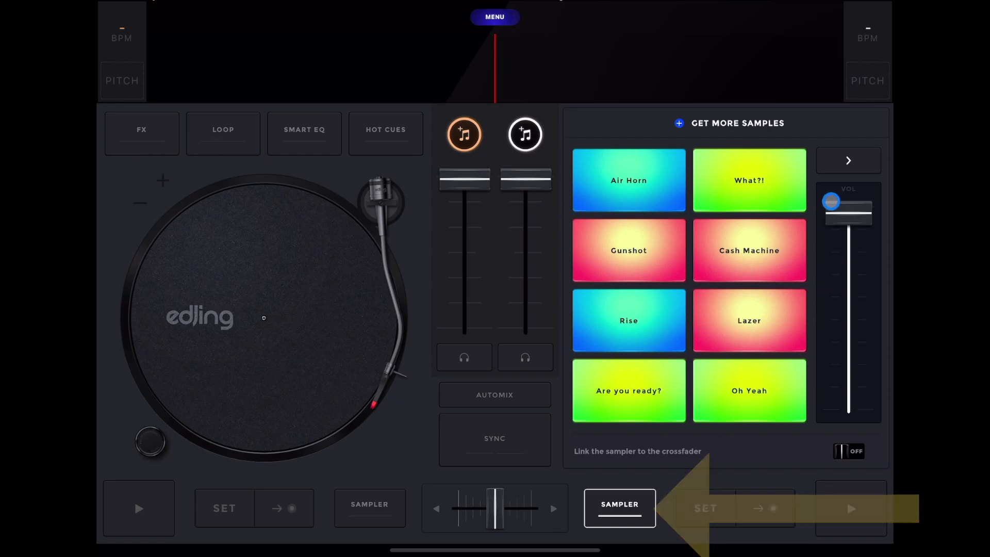
click(773, 125)
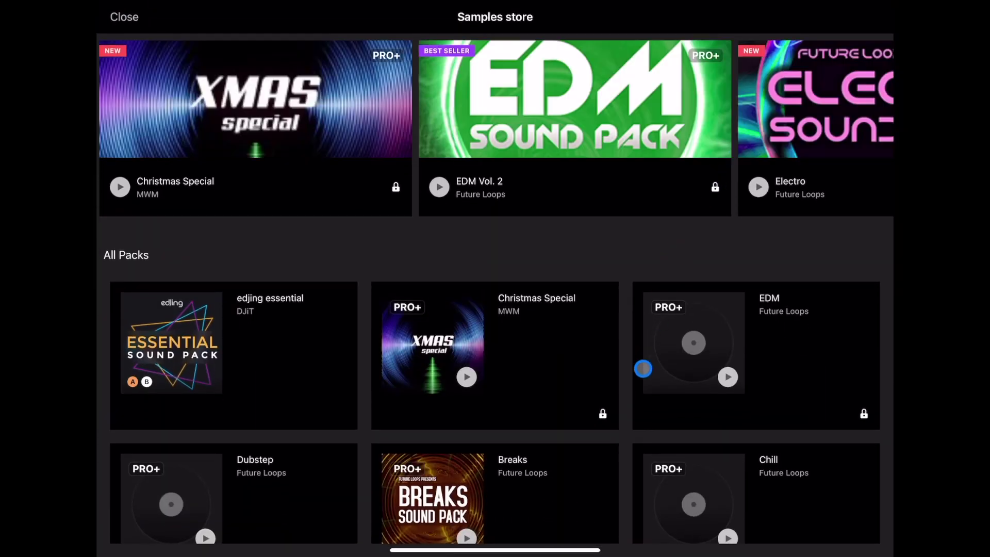
scroll(647, 357, down, 10)
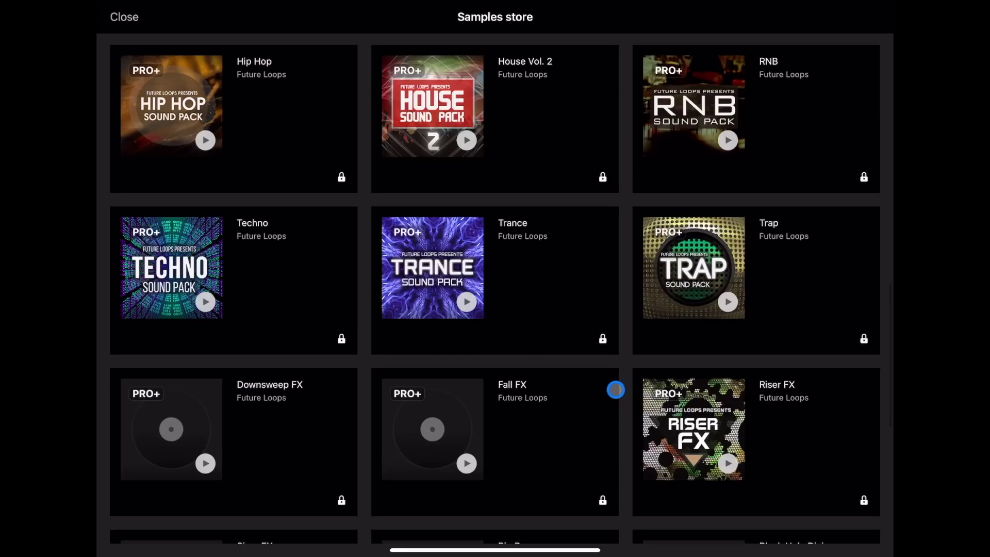
scroll(616, 390, down, 6)
scroll(616, 393, down, 2)
scroll(617, 395, down, 2)
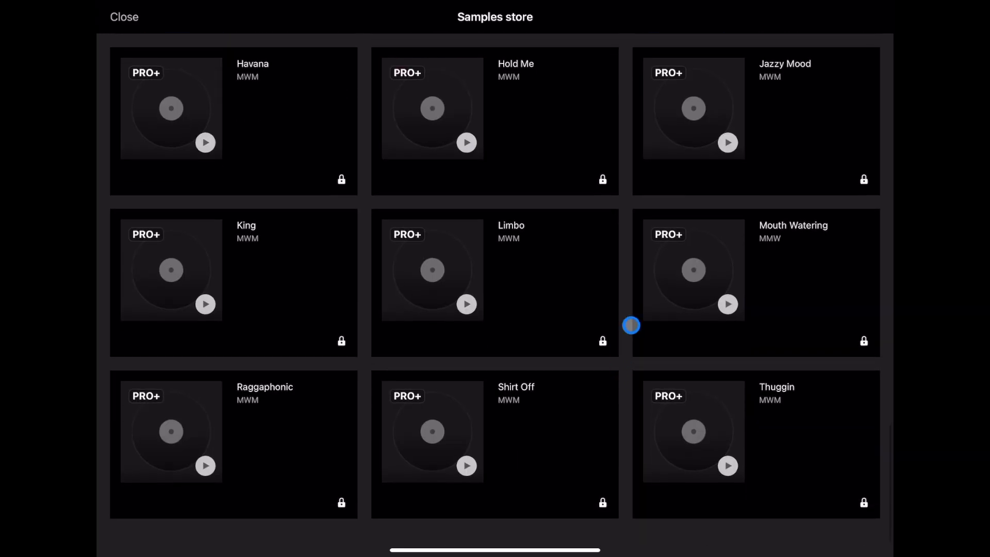
scroll(631, 325, down, 2)
scroll(626, 355, up, 3)
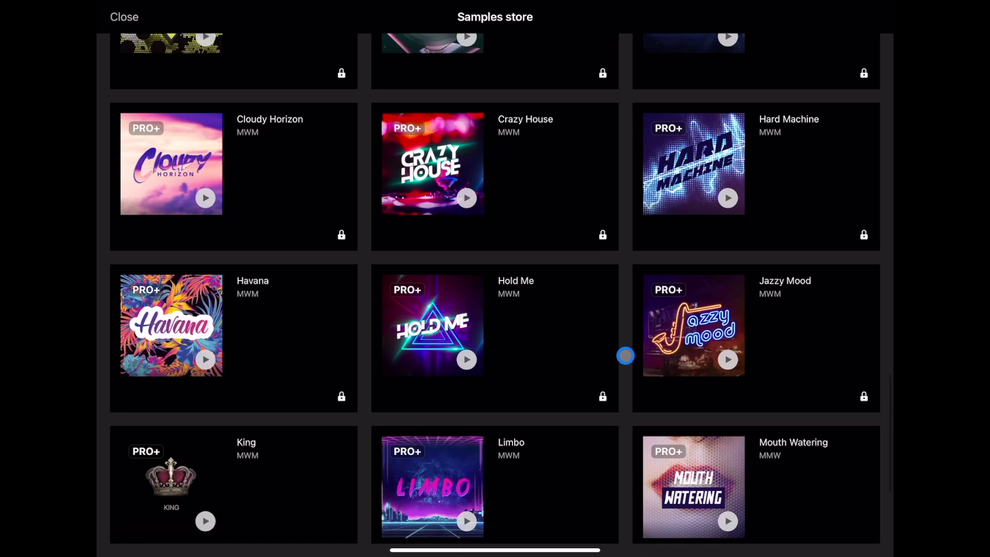
scroll(625, 355, up, 2)
scroll(627, 352, up, 3)
scroll(626, 349, up, 4)
scroll(628, 339, up, 8)
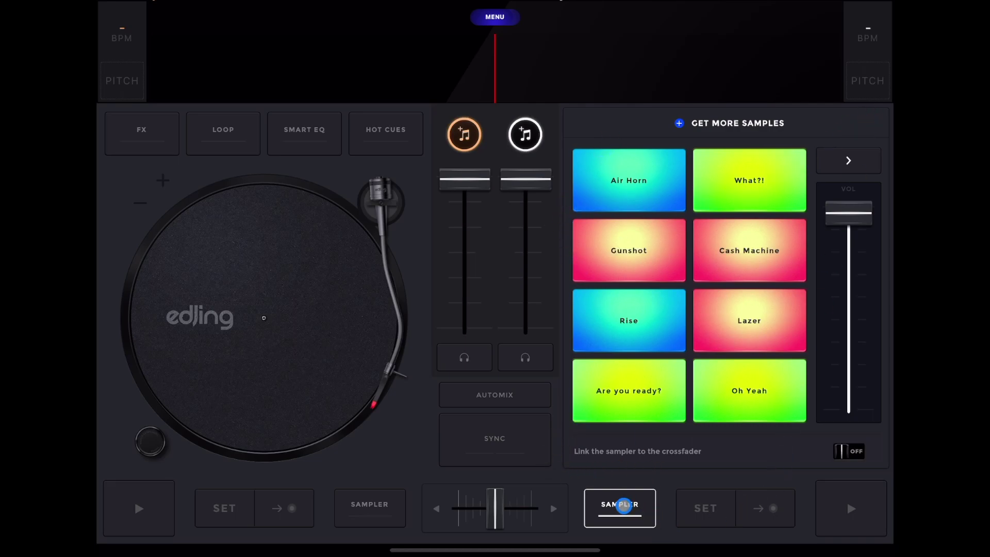
click(625, 504)
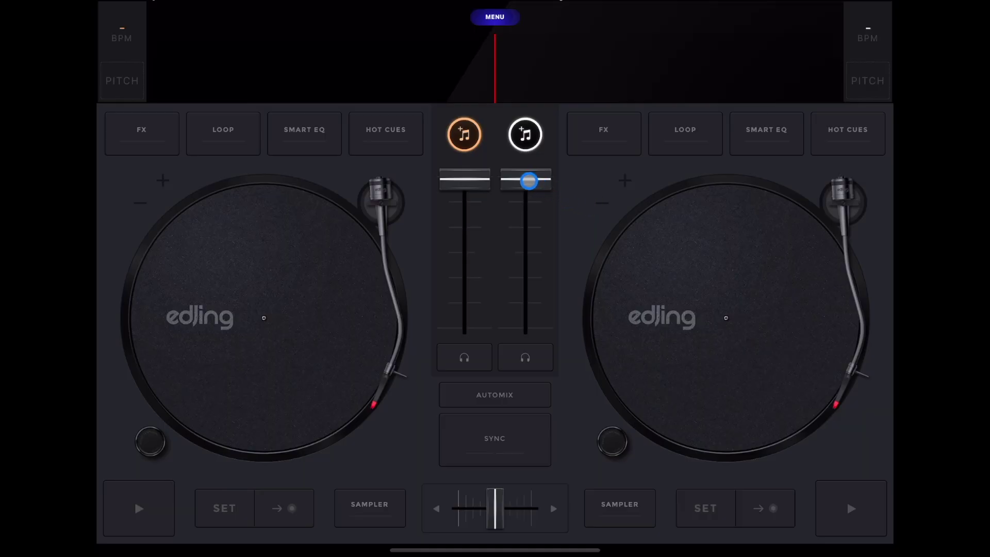
mouse_move(578, 201)
mouse_down()
mouse_move(568, 315)
mouse_move(578, 193)
mouse_move(539, 210)
mouse_move(528, 417)
mouse_move(537, 126)
mouse_up()
mouse_move(464, 179)
mouse_down()
mouse_move(437, 320)
mouse_move(436, 179)
mouse_up()
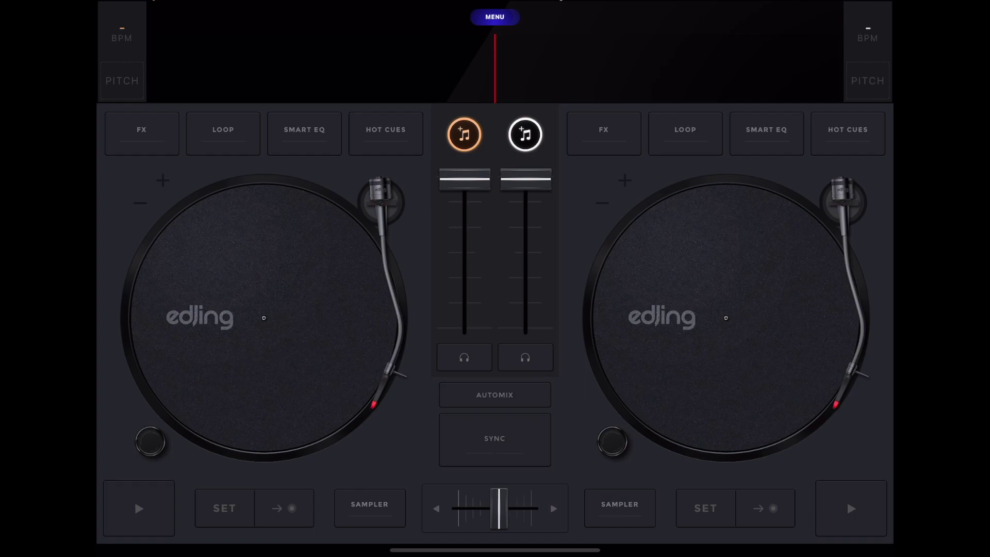
Lower the right deck's volume and sweep the crossfader across, ending fully on the left deck
mouse_move(526, 180)
mouse_down()
mouse_move(526, 292)
mouse_move(525, 180)
mouse_up()
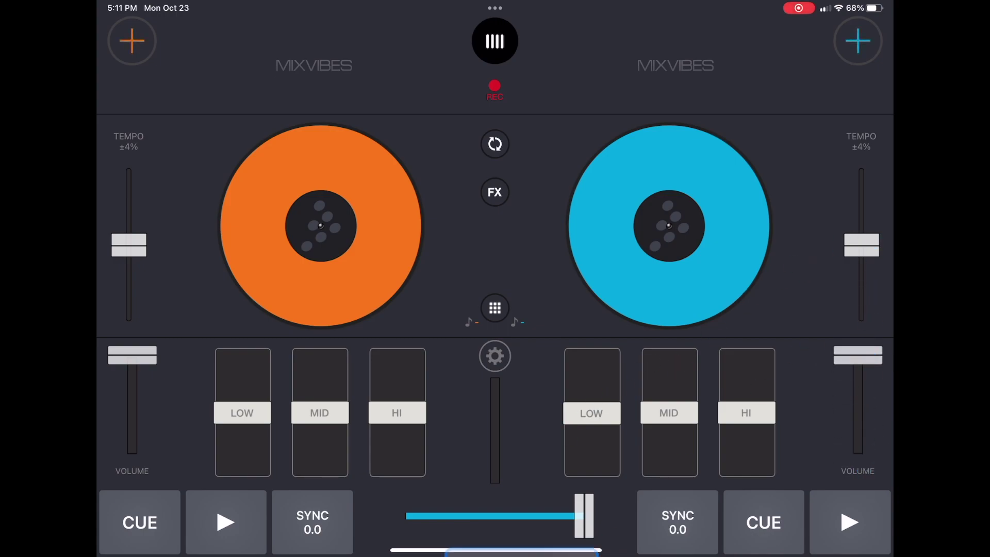
mouse_move(573, 503)
mouse_down()
mouse_move(400, 495)
mouse_move(565, 482)
mouse_move(404, 489)
mouse_move(470, 514)
mouse_move(635, 476)
mouse_up()
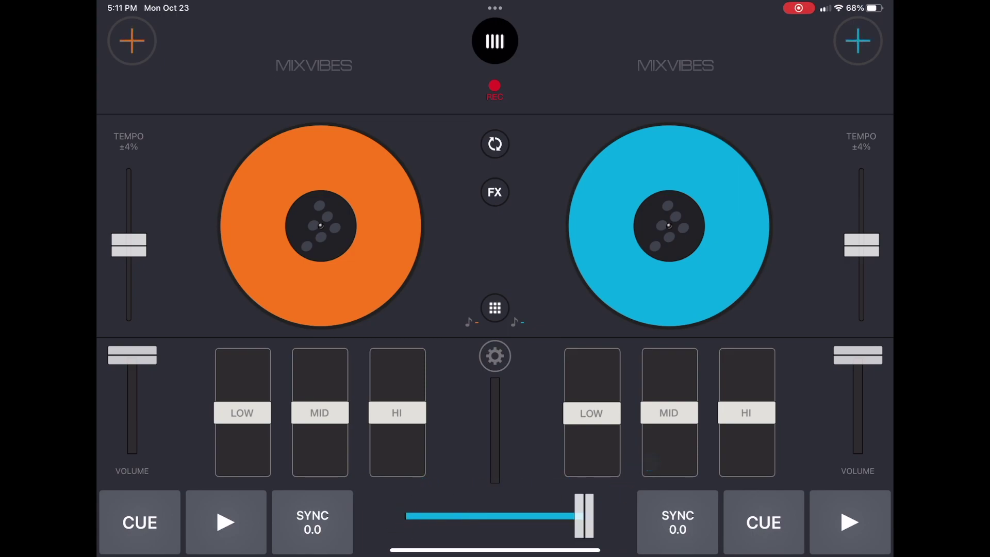
mouse_move(584, 514)
mouse_down()
mouse_move(405, 515)
mouse_move(486, 514)
mouse_up()
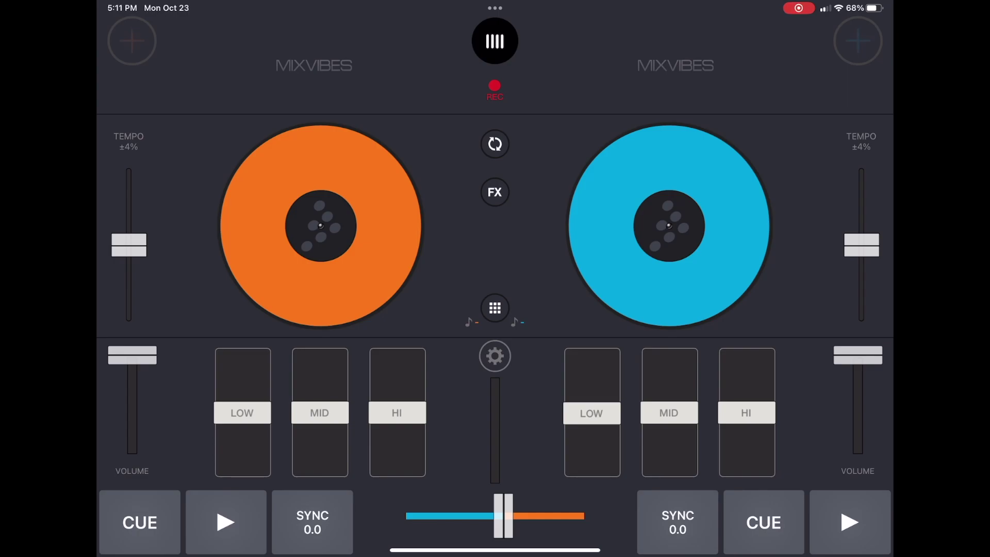
Leave Cross DJ and open edjing Mix from the Dock
drag(494, 551, 495, 465)
click(536, 502)
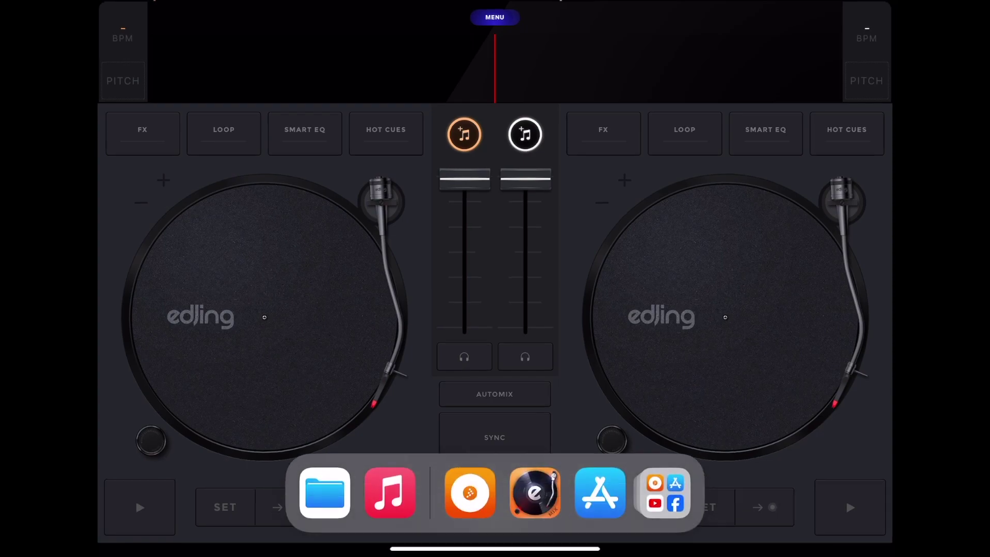
In Cross DJ show the hot-cue pads on both decks and hide them, then return to edjing Mix
click(465, 495)
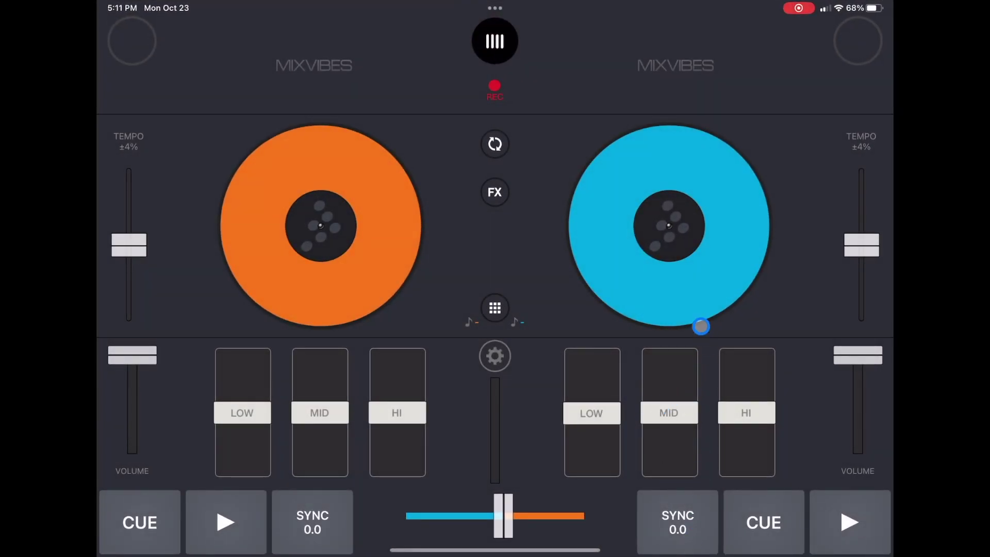
click(496, 144)
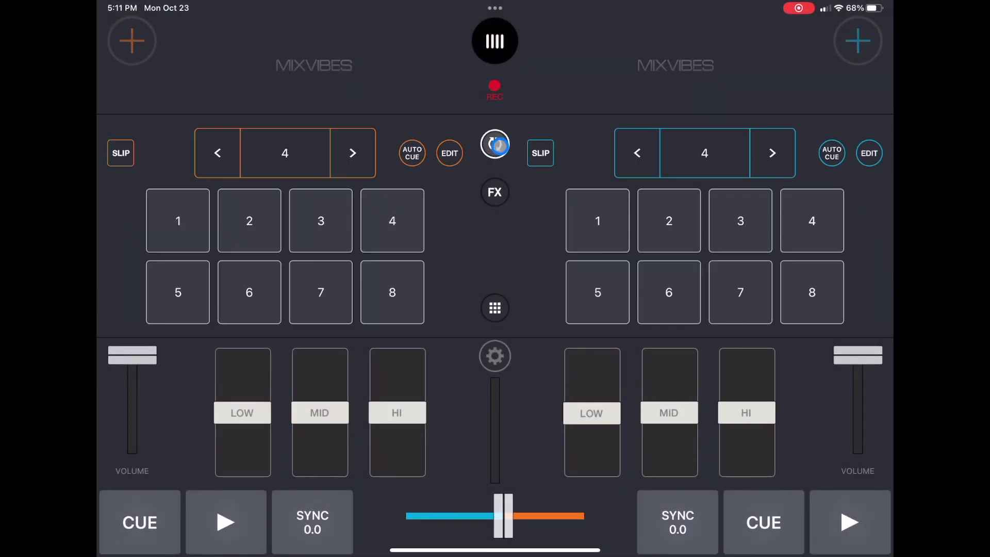
click(495, 145)
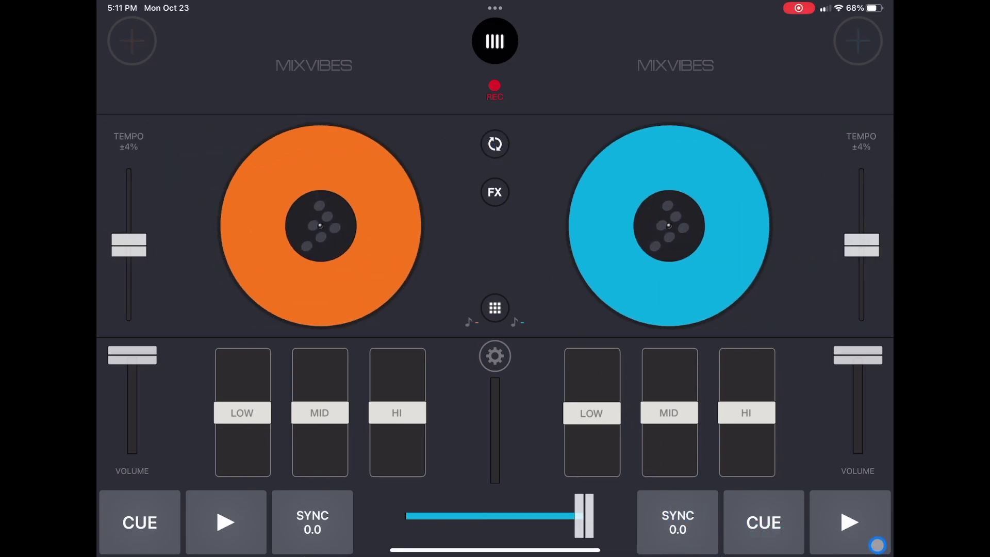
drag(495, 549, 495, 464)
click(535, 500)
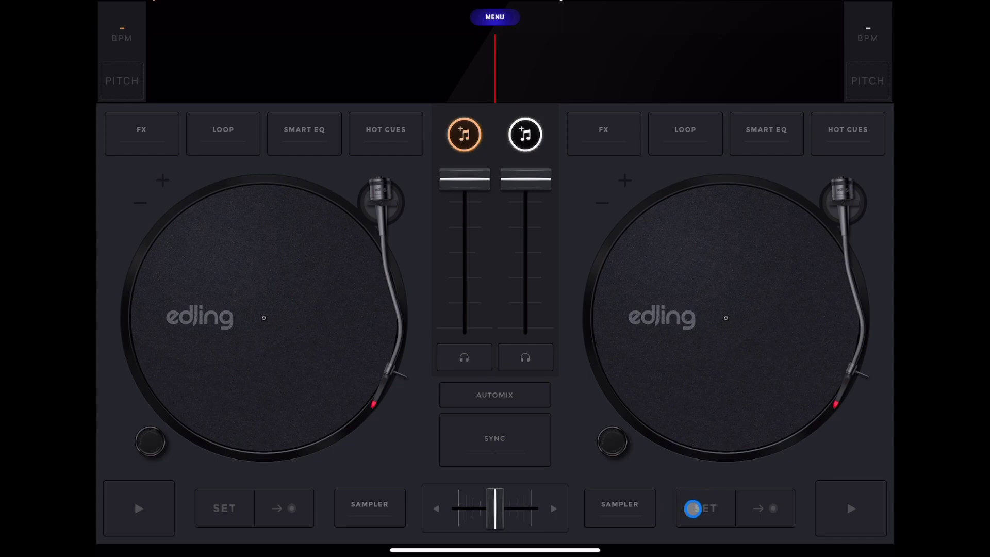